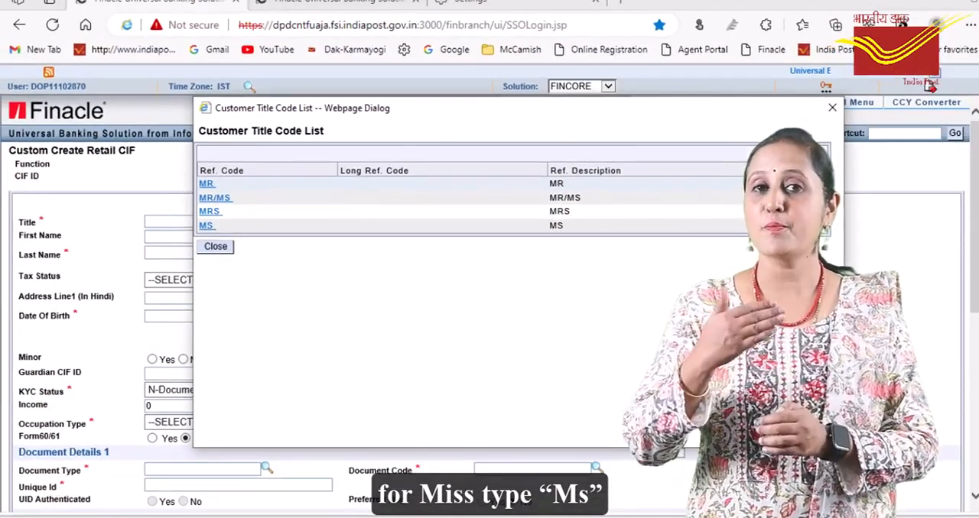
Choose the customer title MR from the title code list and enter the customer's last name
click(206, 184)
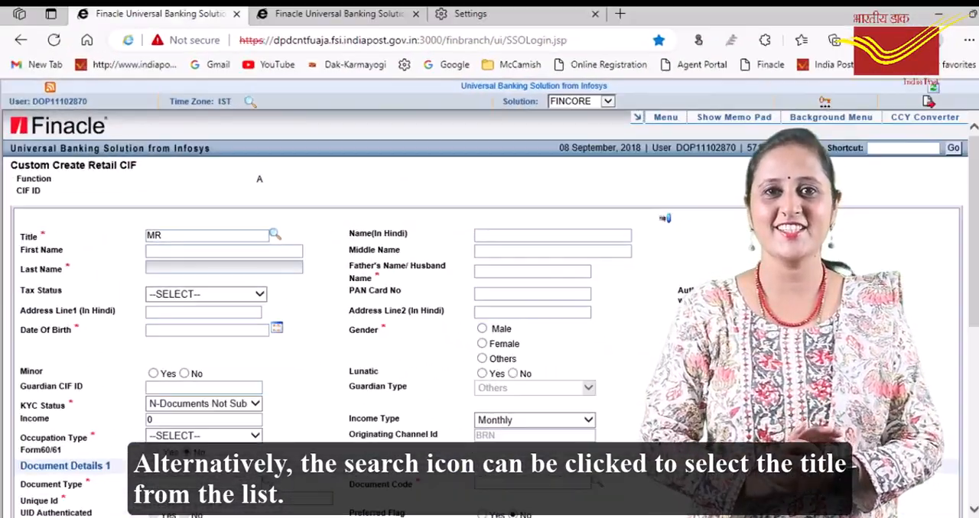
text(TR)
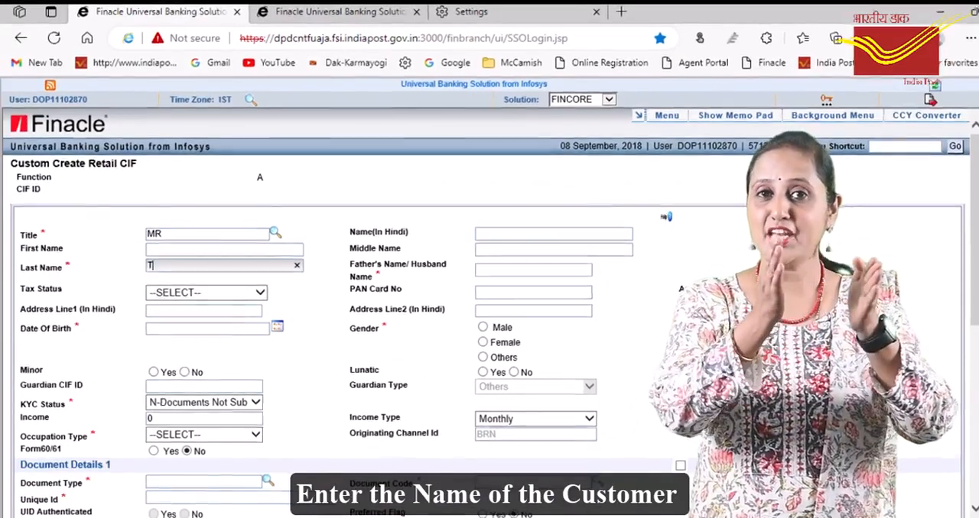
text(AINE)
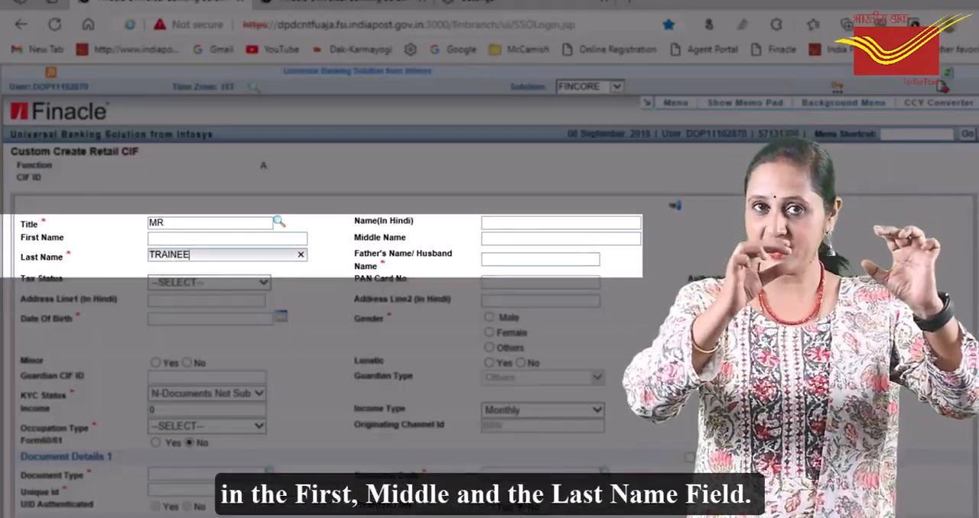
text(E)
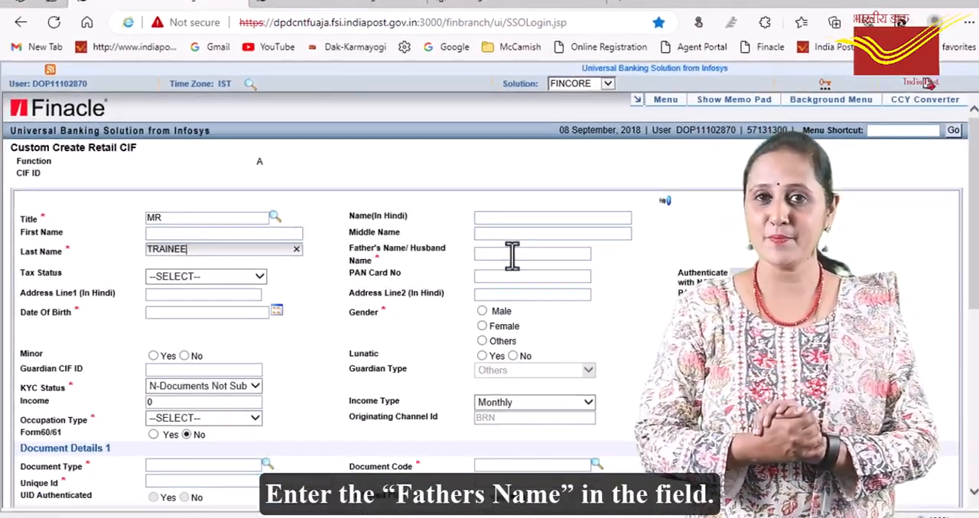
Enter the name of the customer's father in the father's/husband's name field
click(510, 264)
text(FAT)
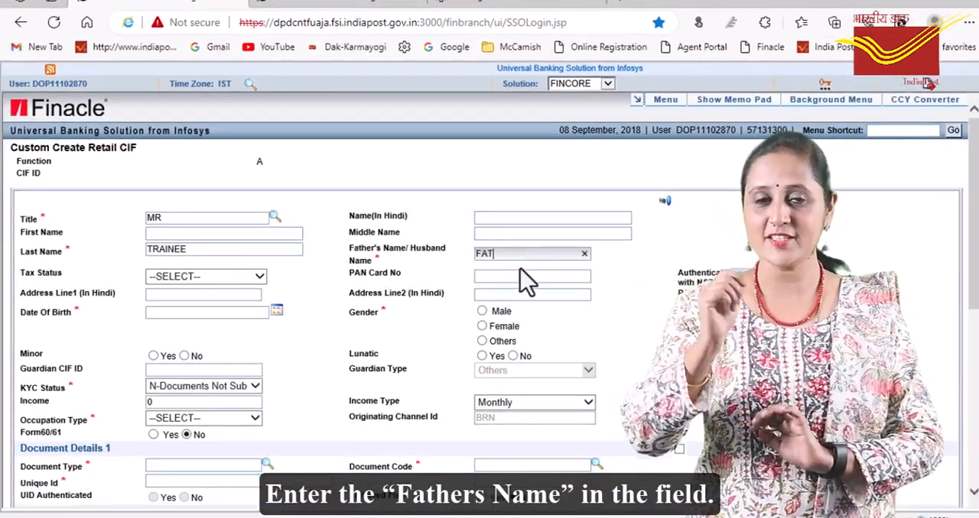
text(HER NAME)
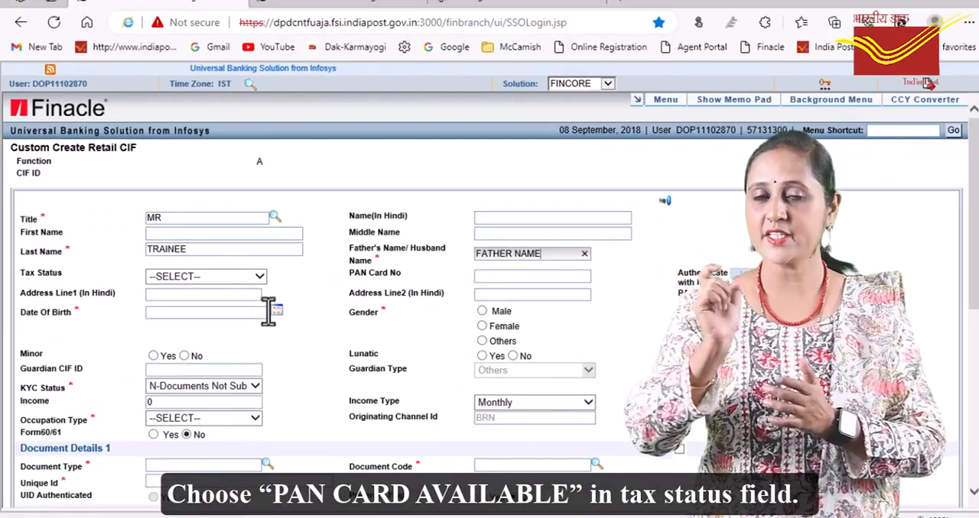
Set the tax status to PAN Card Available, accept the notice, and enter the customer's PAN card number
click(260, 277)
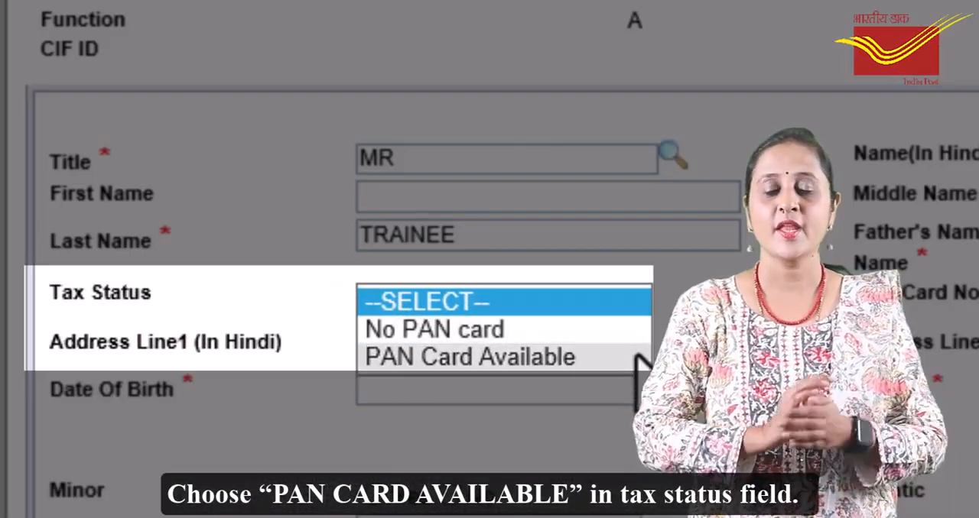
click(633, 360)
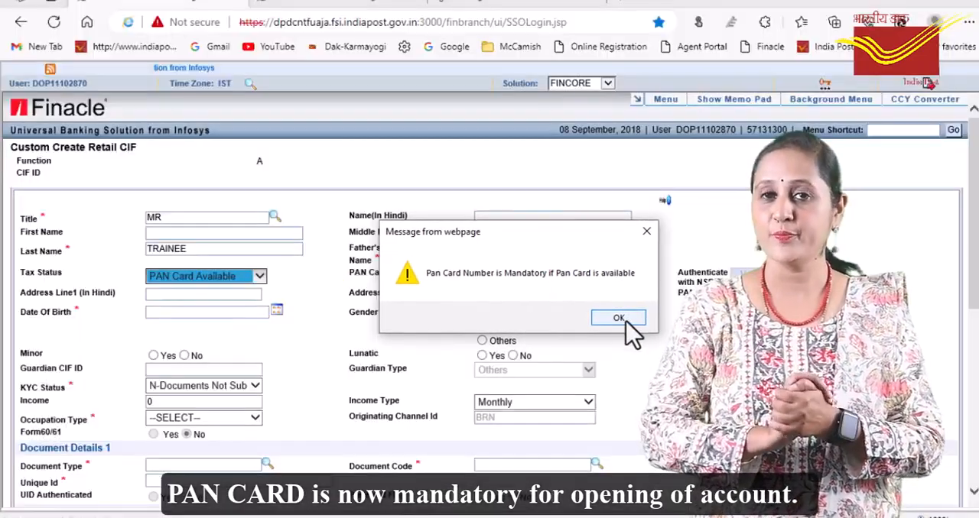
click(619, 318)
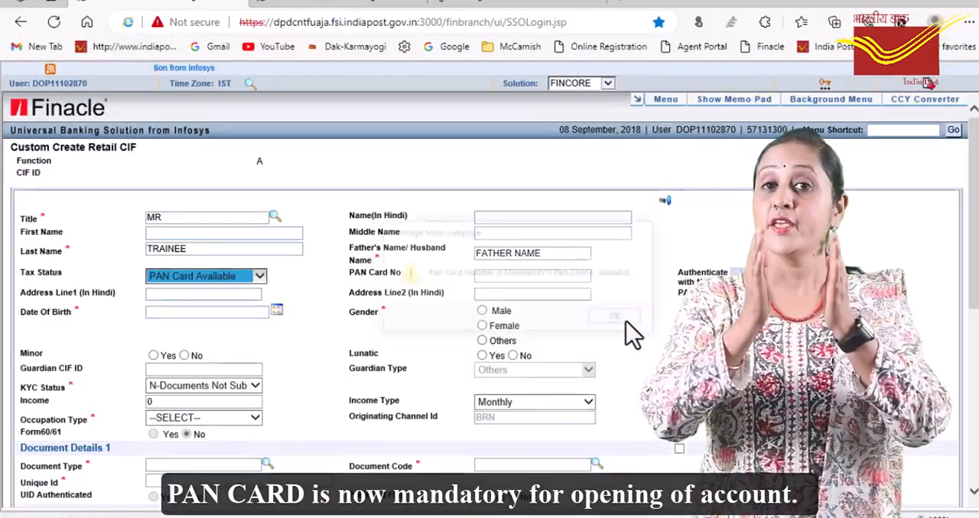
click(528, 276)
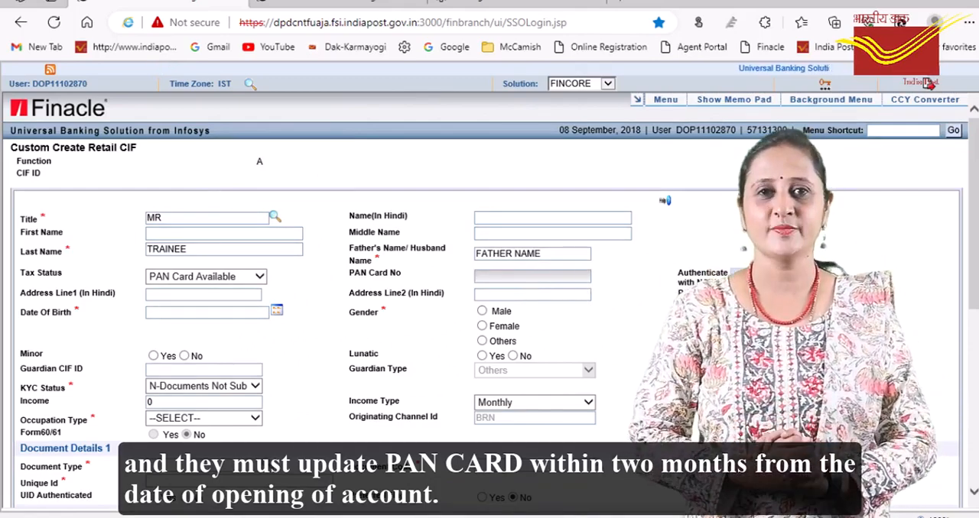
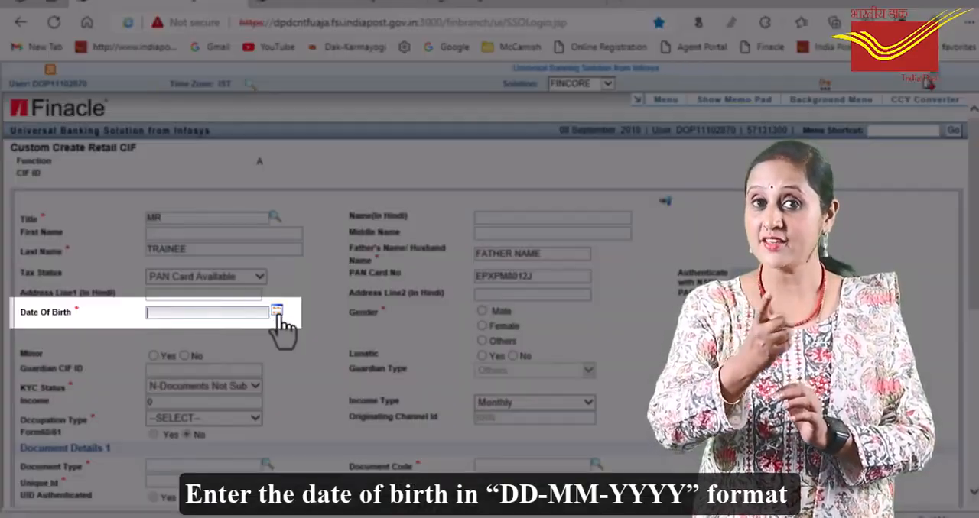
Fill in the customer's date of birth by choosing its year, month and day in the calendar
click(277, 314)
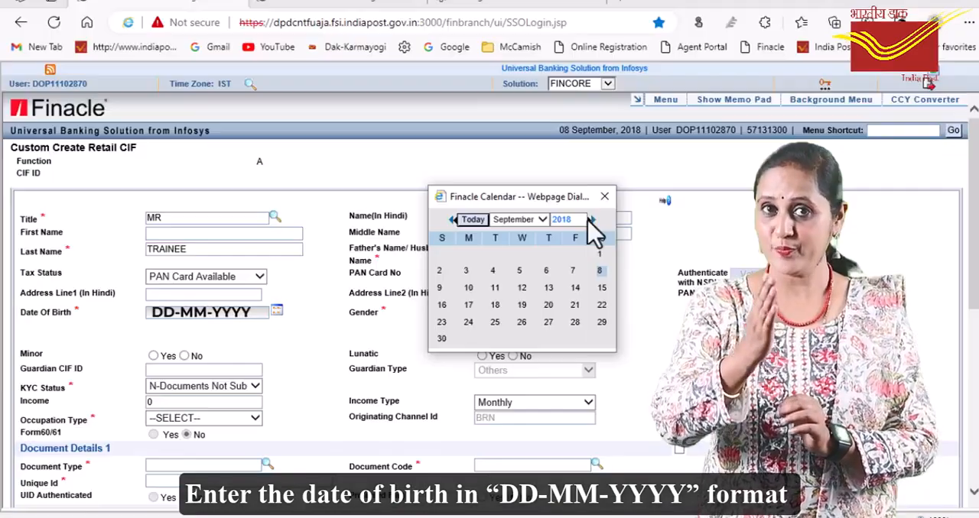
click(585, 219)
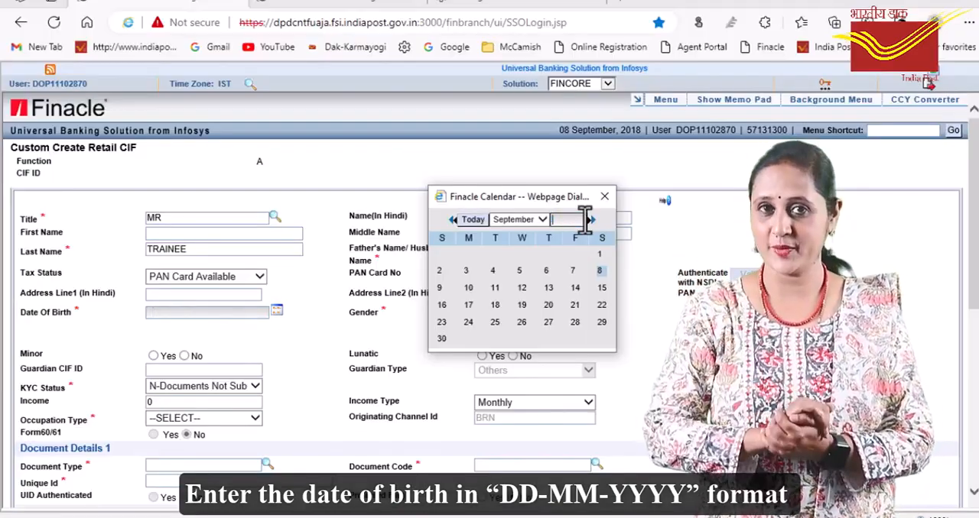
text(1994)
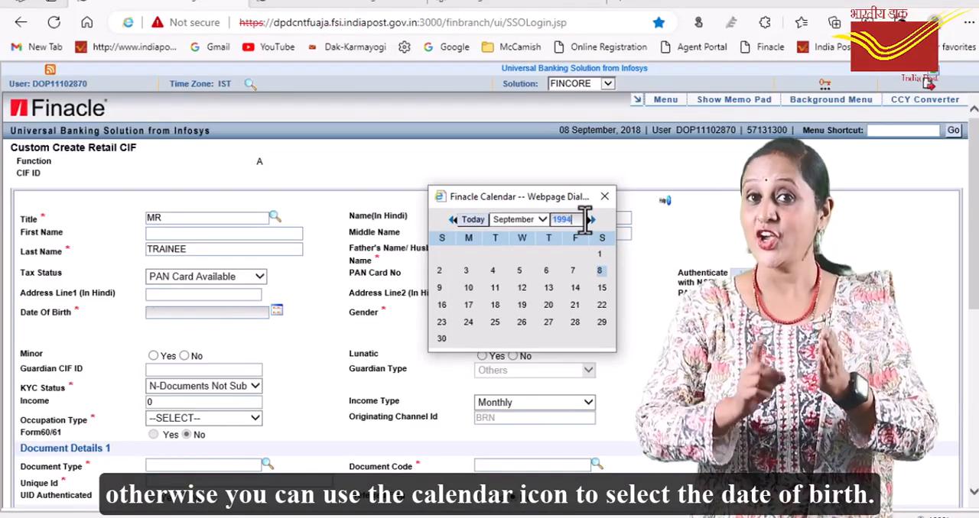
click(542, 220)
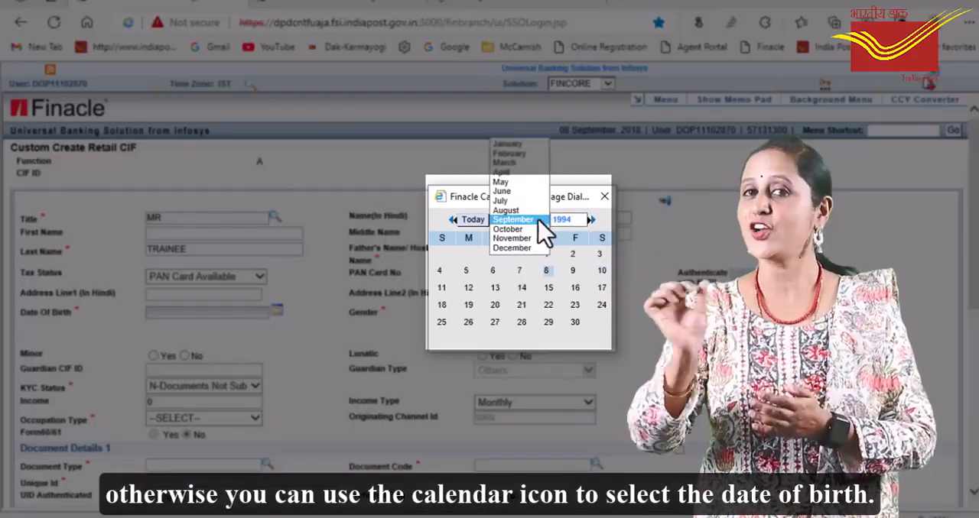
click(529, 193)
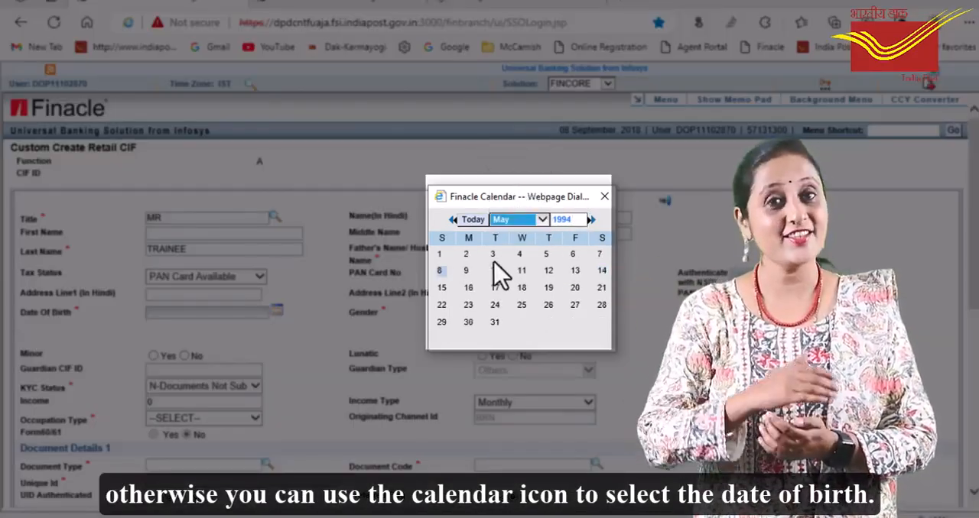
click(494, 256)
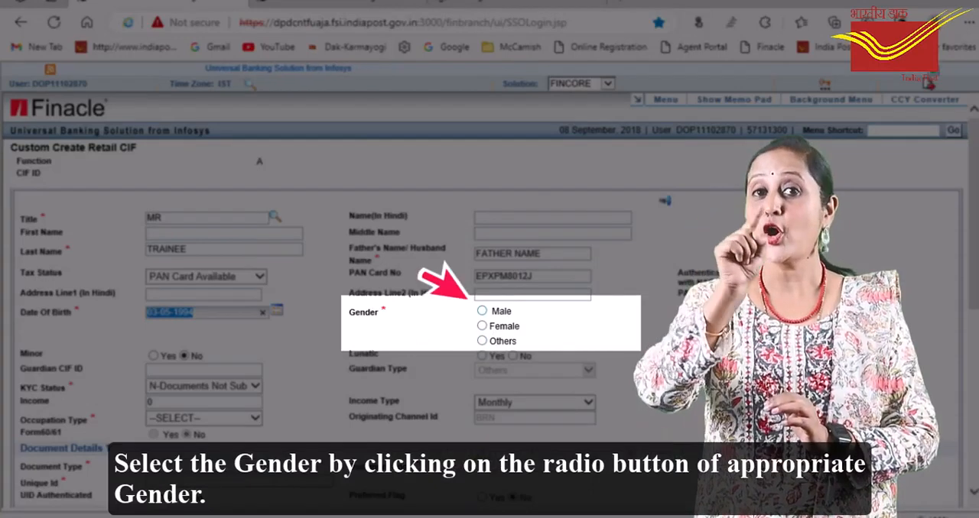
Set the gender to Male and the KYC status to S-Documents Submitted
click(482, 311)
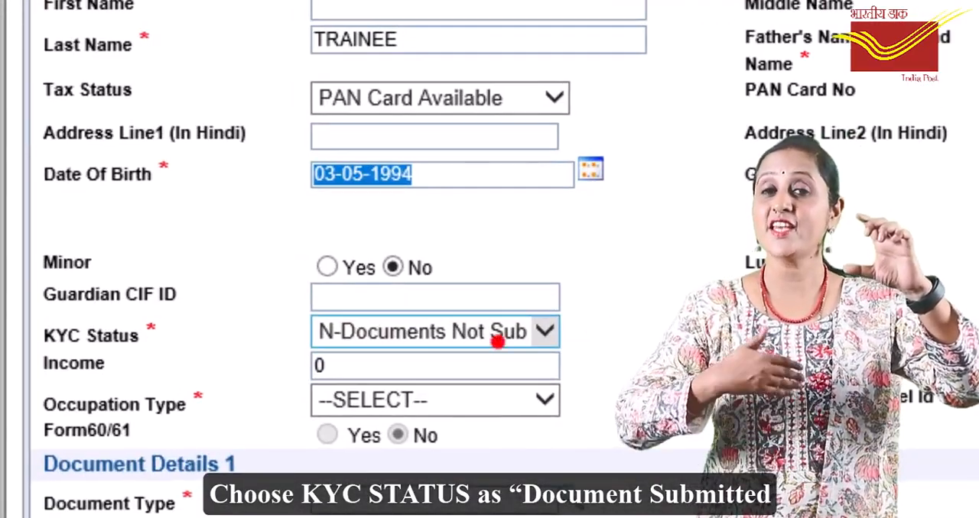
click(497, 343)
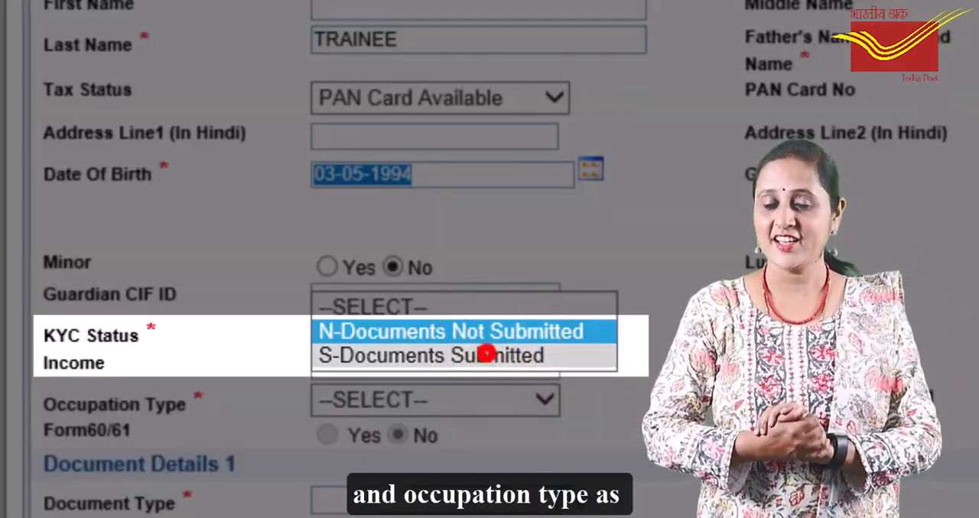
click(485, 354)
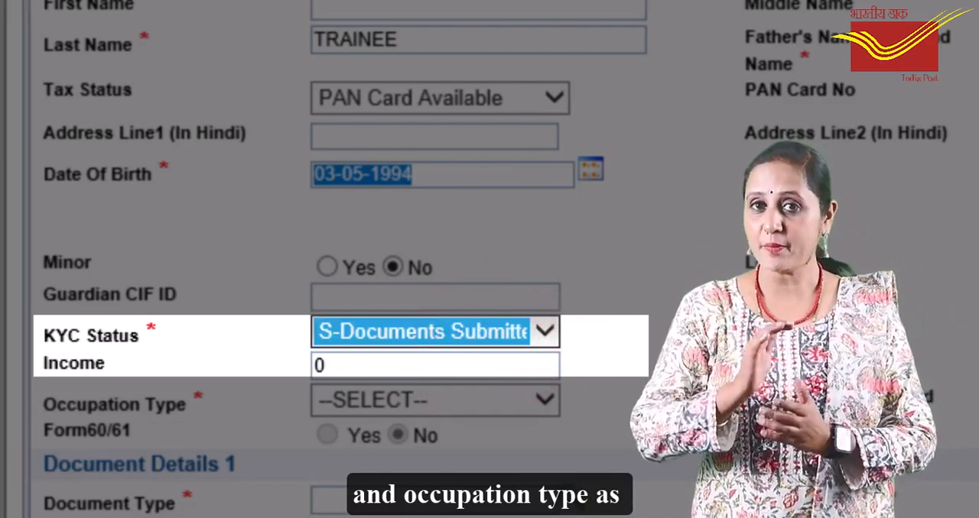
Enter an income of 10000 and set the occupation type to Salaried
key(Tab)
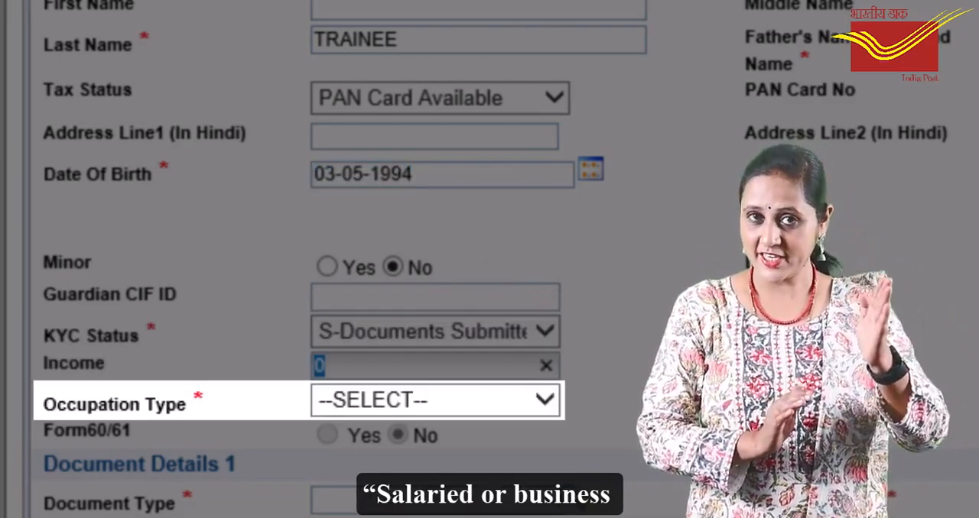
text(10000)
click(541, 401)
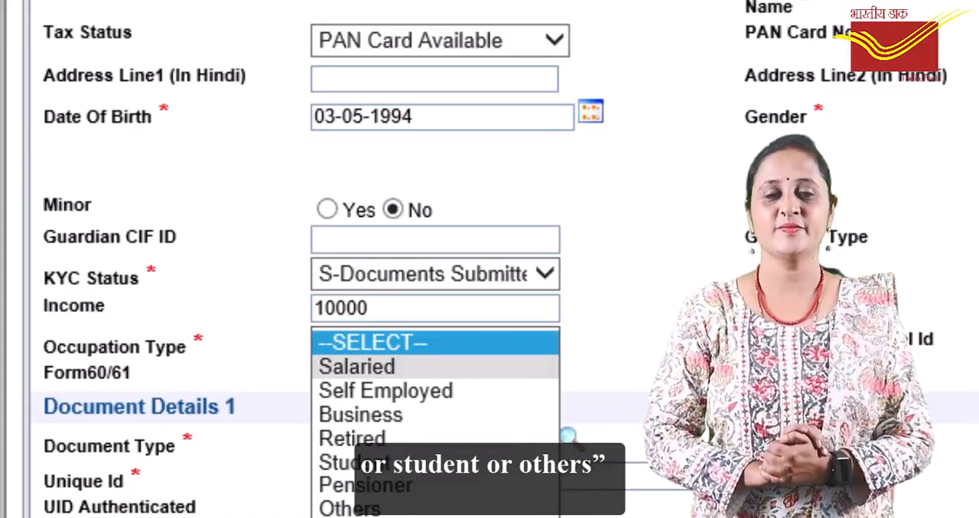
click(358, 367)
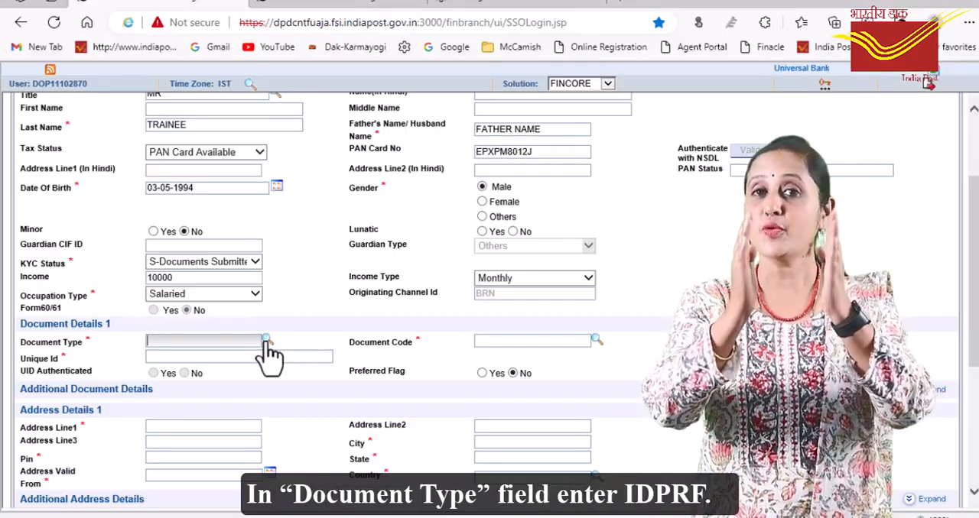
Look up and select IDPRF as the document type and ADHAR as the document code under Document Details 1
click(265, 340)
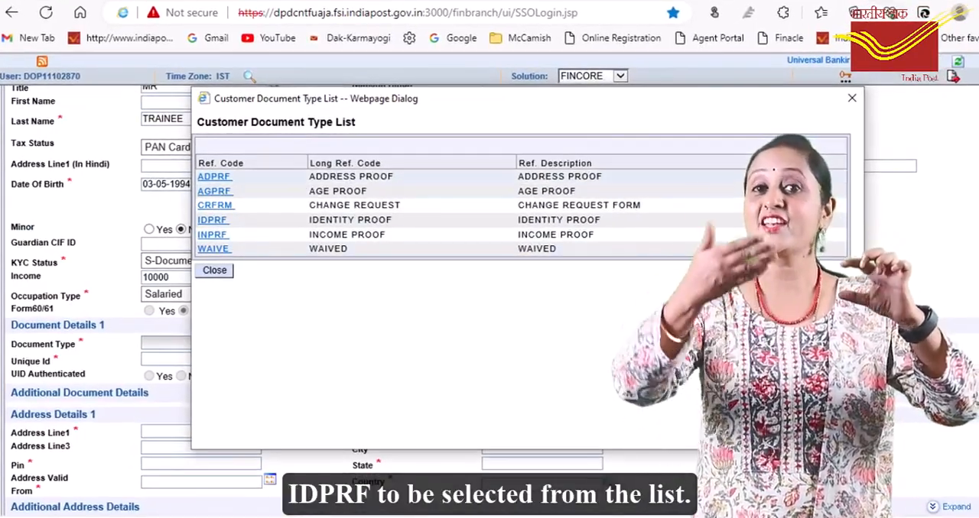
click(212, 219)
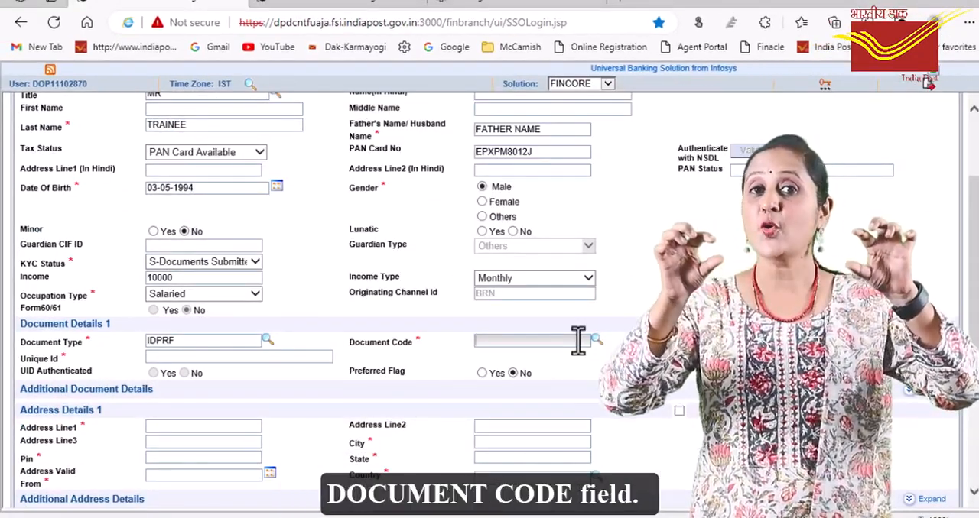
click(577, 340)
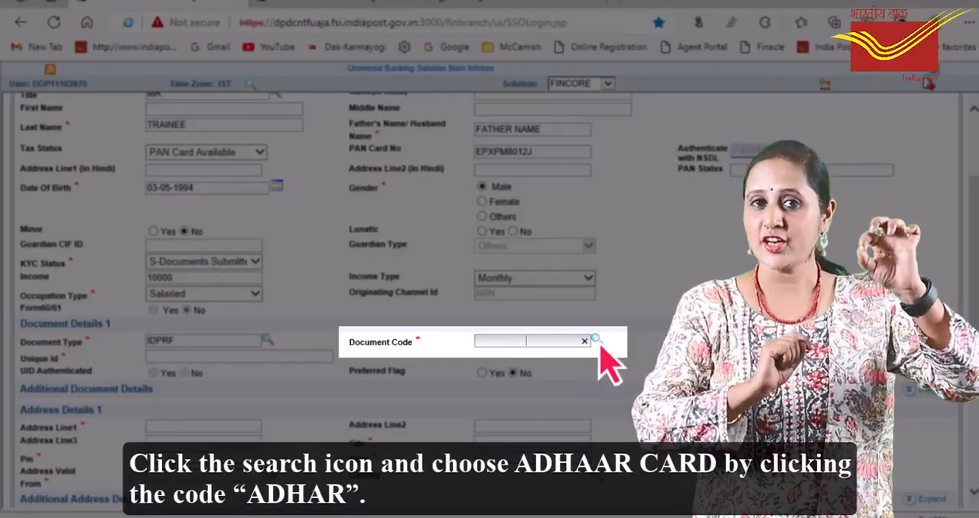
click(596, 340)
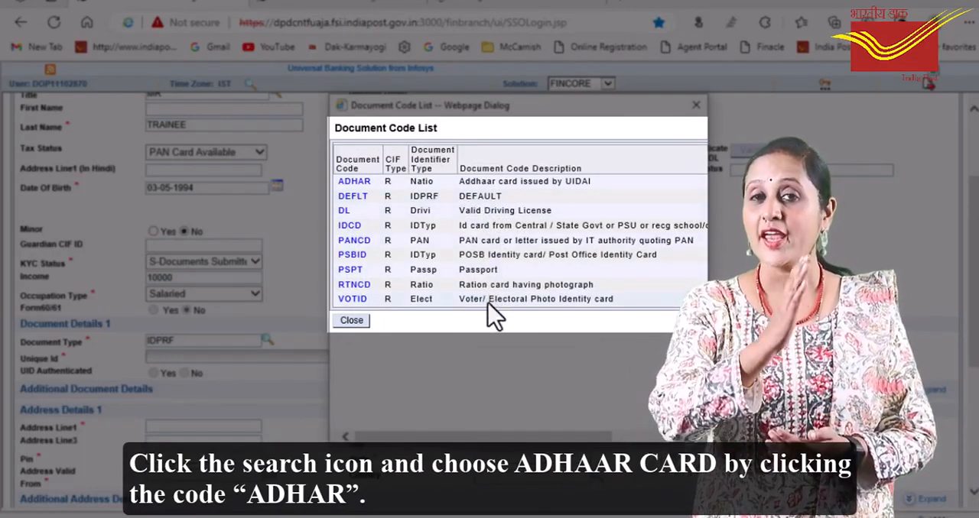
click(354, 182)
Enter the customer's 12-digit Aadhaar number as the unique ID and set UID Authenticated to Yes
scroll(329, 394, down, 1)
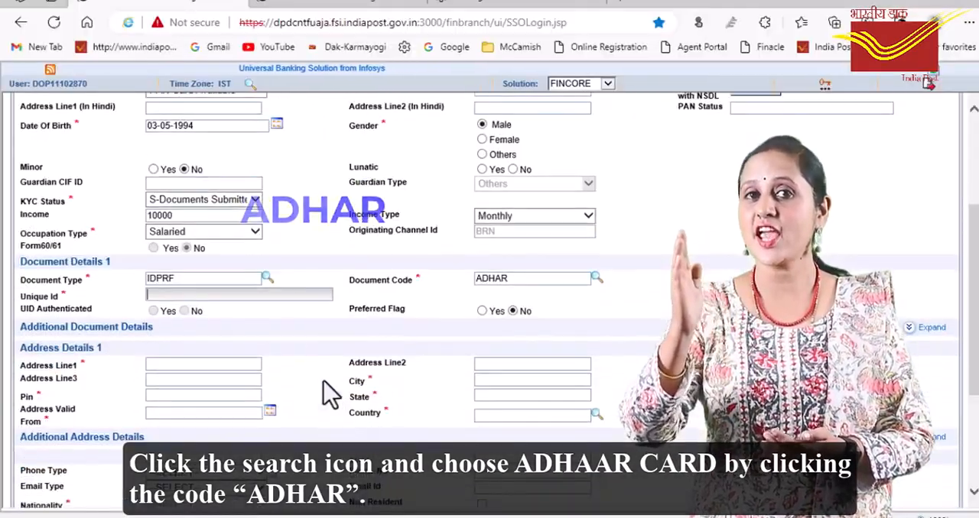
click(274, 297)
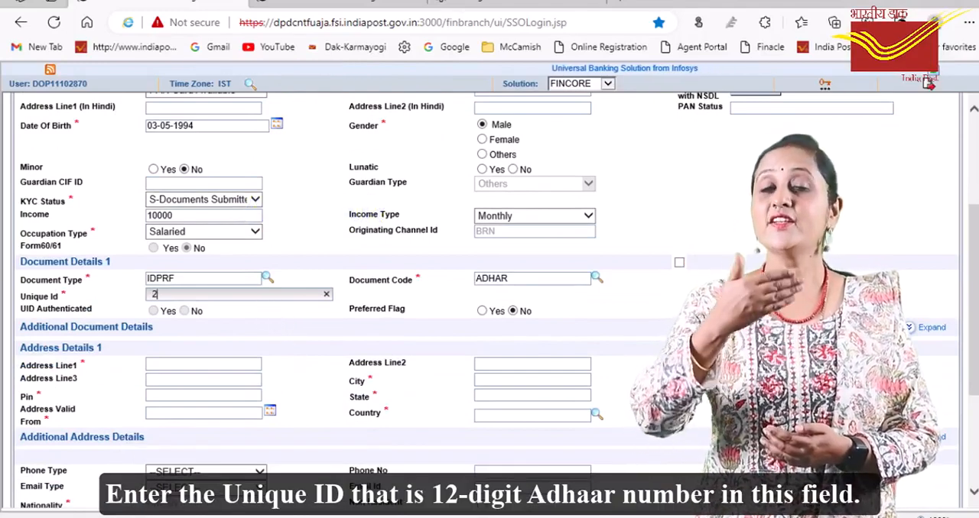
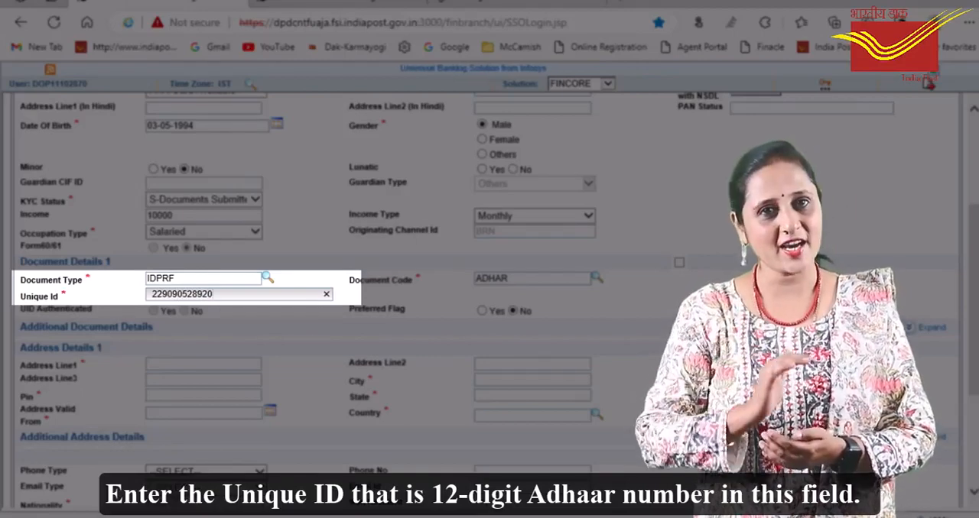
key(Tab)
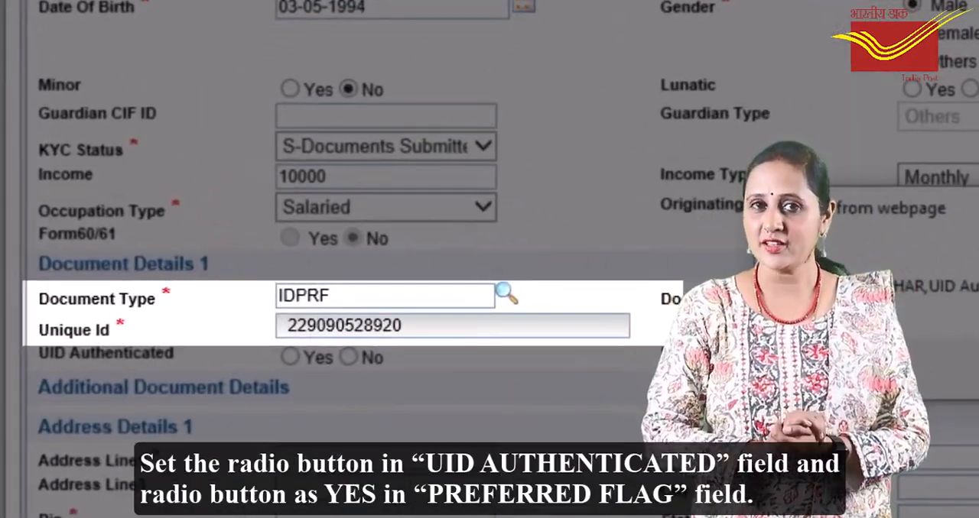
click(290, 357)
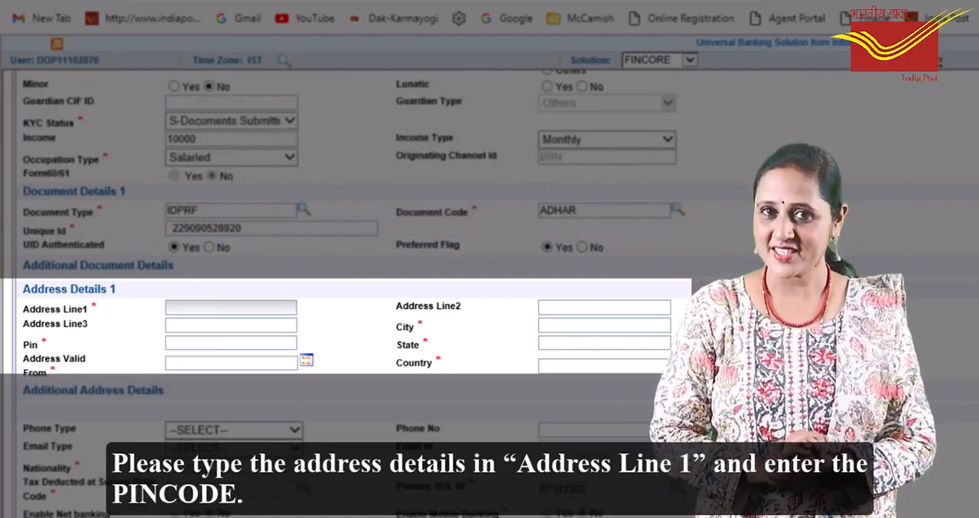
Enter the customer's street address in Address Line1 under Address Details 1
text(337)
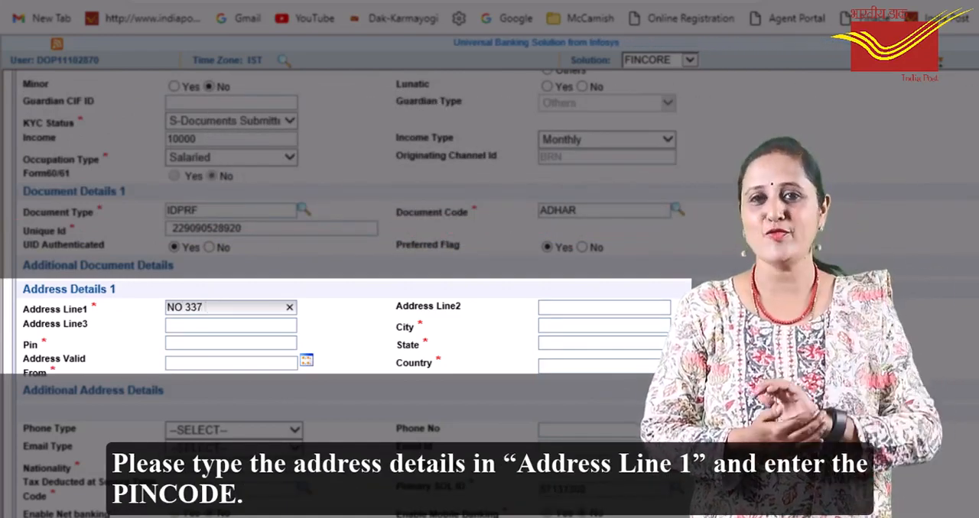
text( XYZ CITY)
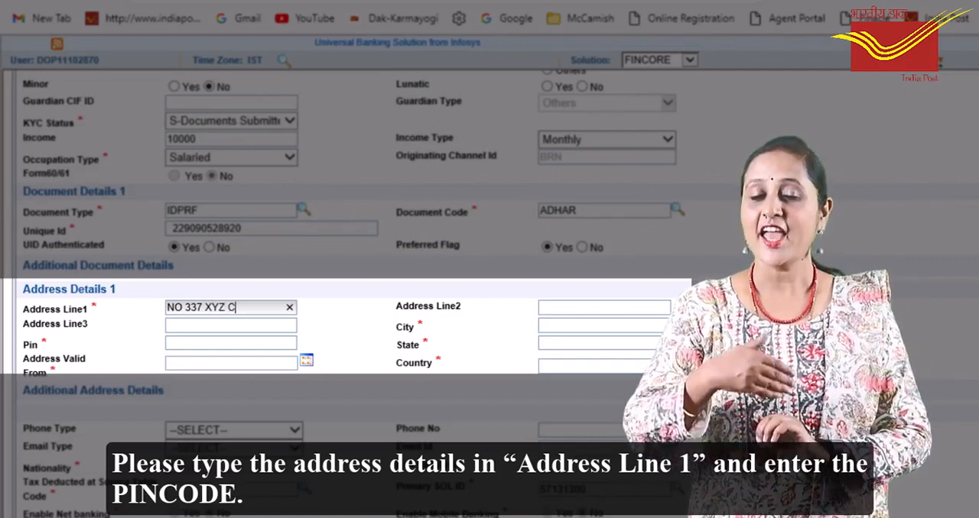
Enter the customer's postal code in the Pin field under Address Details 1 so that the city and state fill in
click(231, 344)
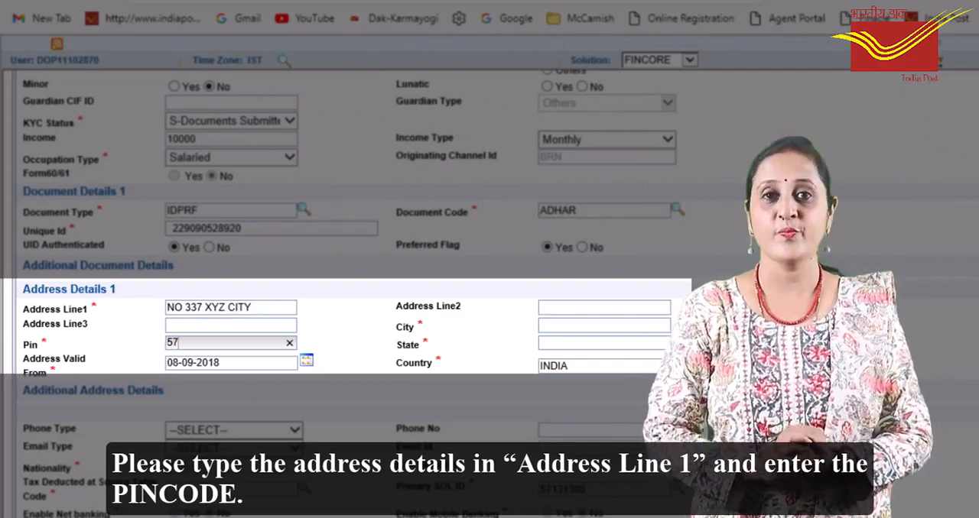
text(570010)
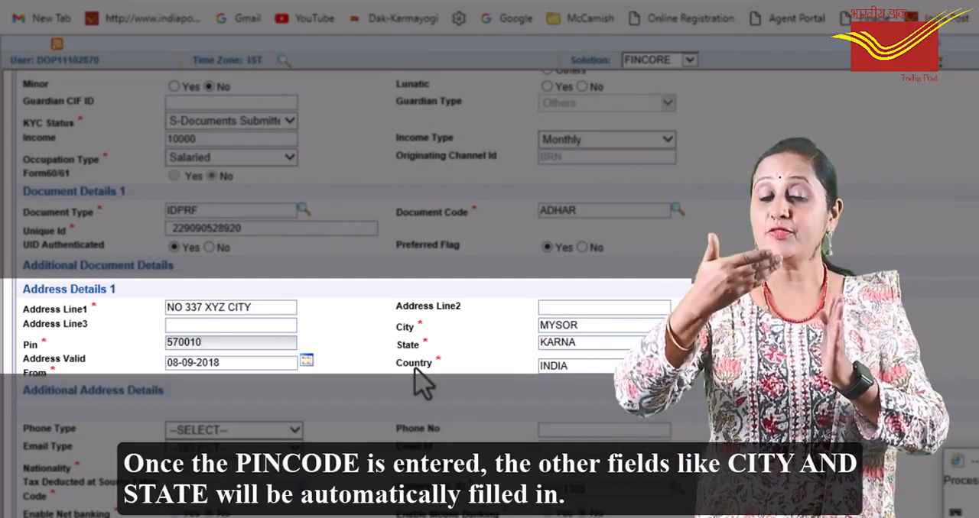
key(Tab)
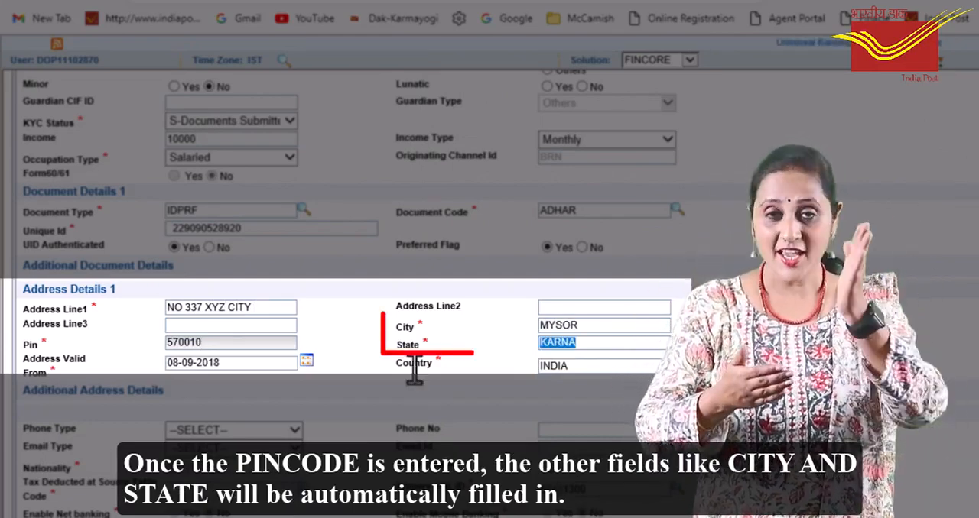
key(Tab)
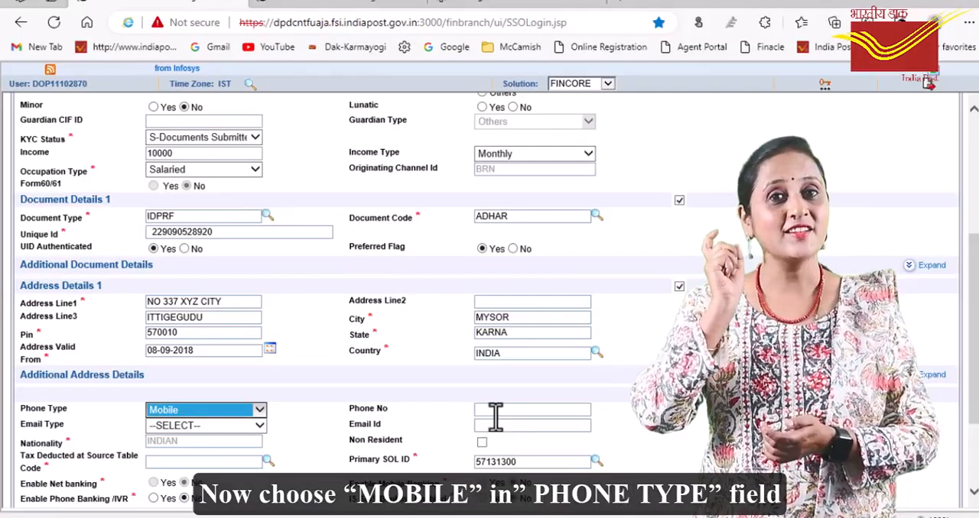
Enter the customer's mobile number in the Phone No field under Additional Address Details
click(562, 430)
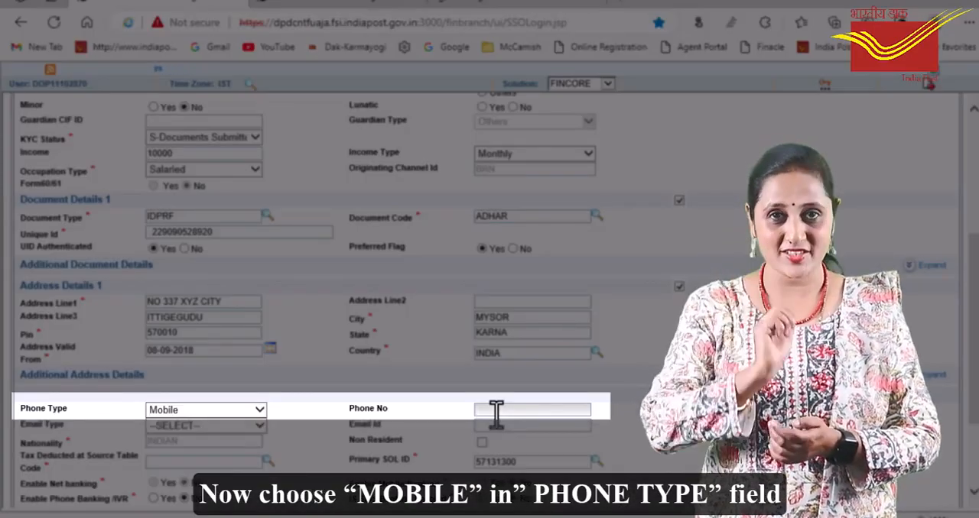
text(0123)
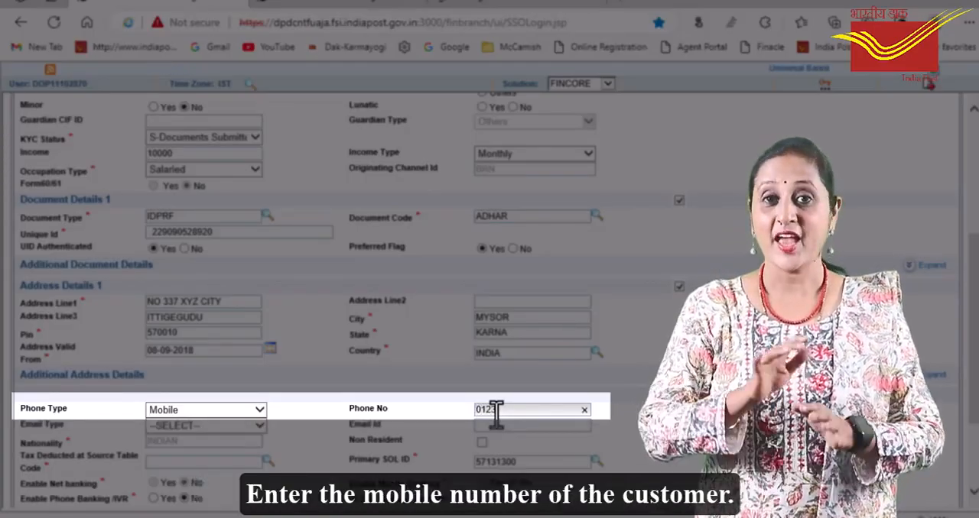
text(45678)
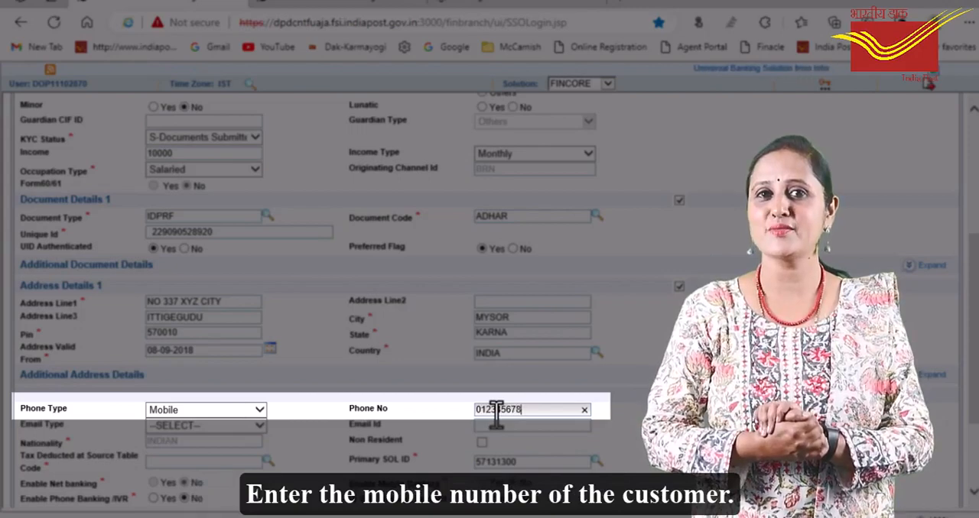
text(9)
Set the email type to Home and fill in the customer's e-mail address under Additional Address Details
scroll(528, 447, down, 1)
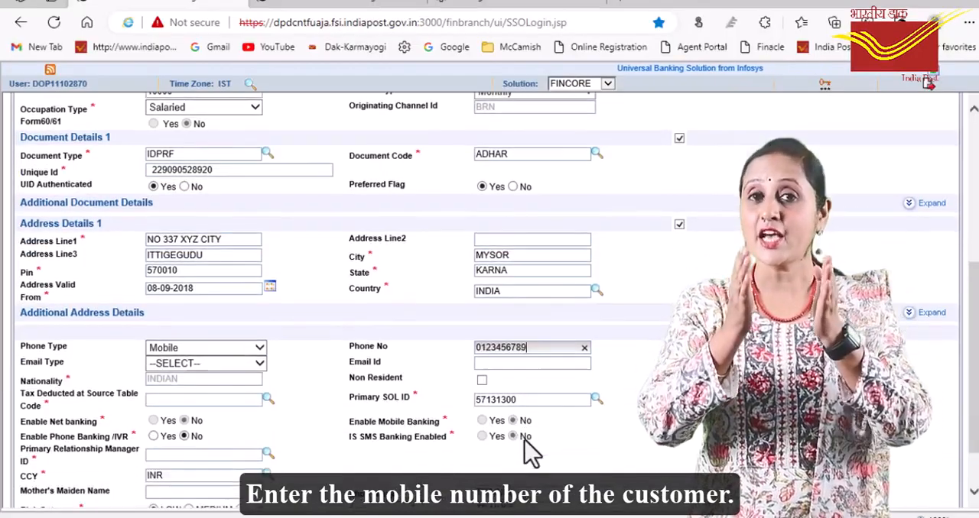
click(260, 364)
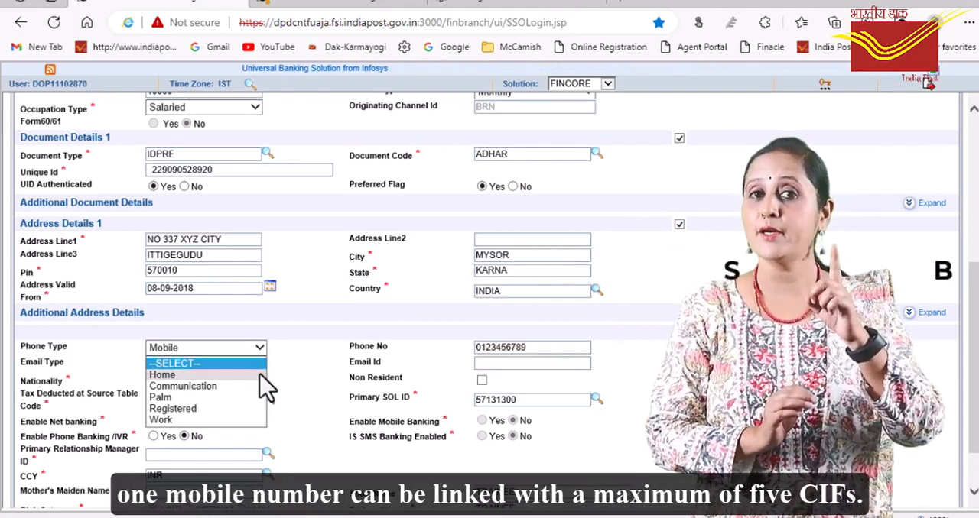
click(260, 375)
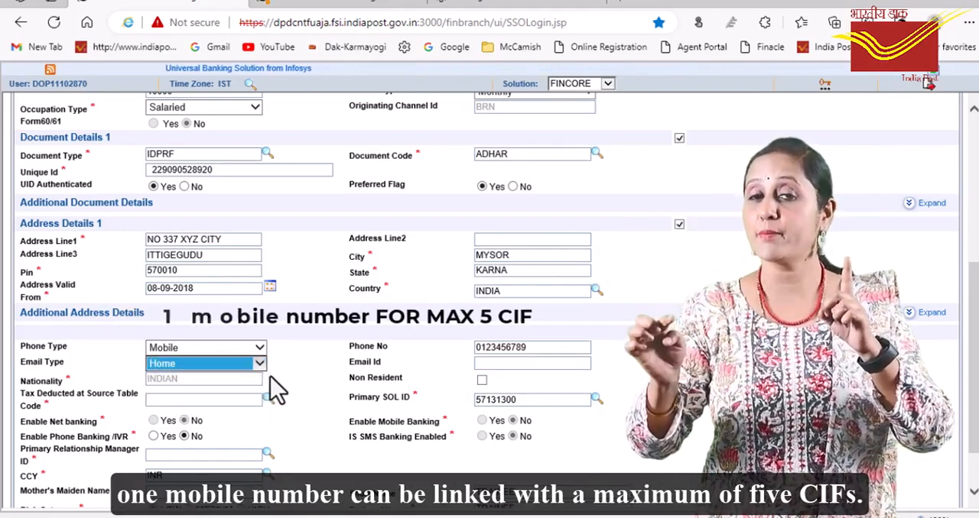
click(541, 367)
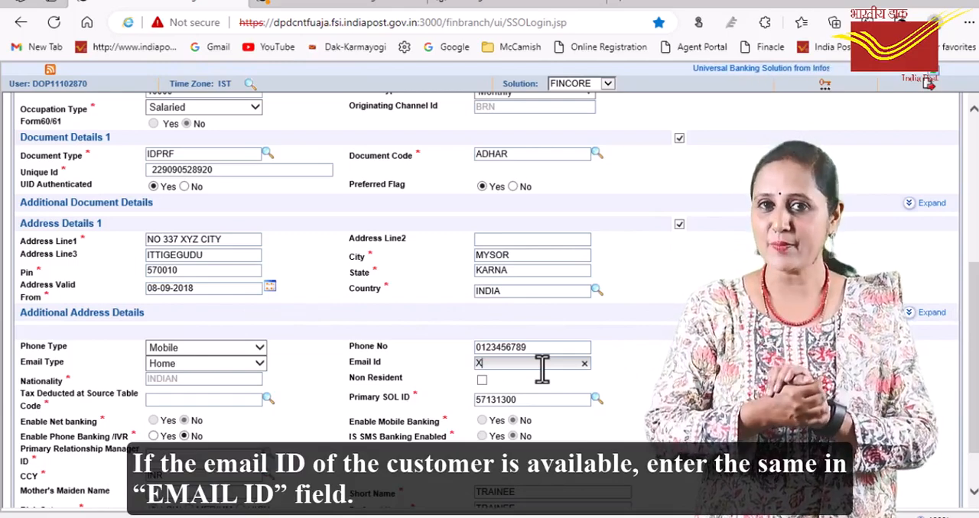
text(YZ)
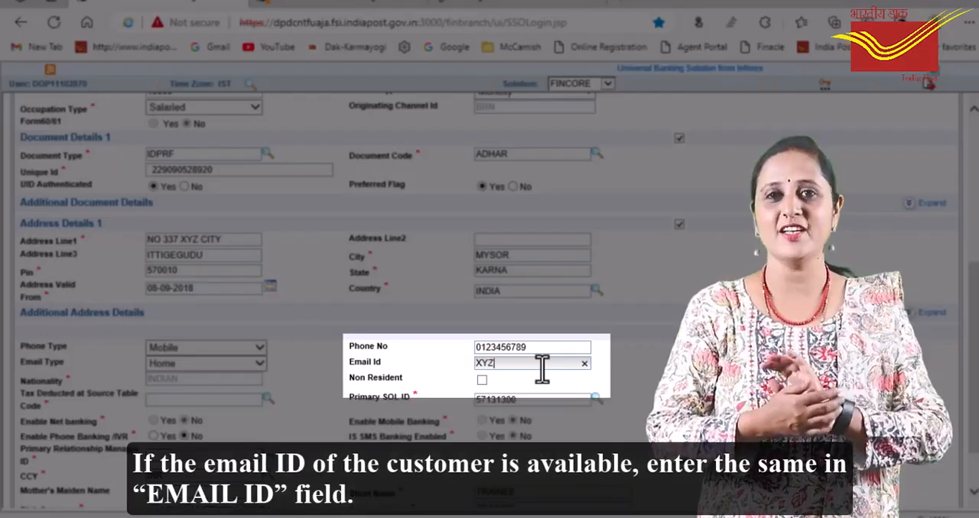
text(@)
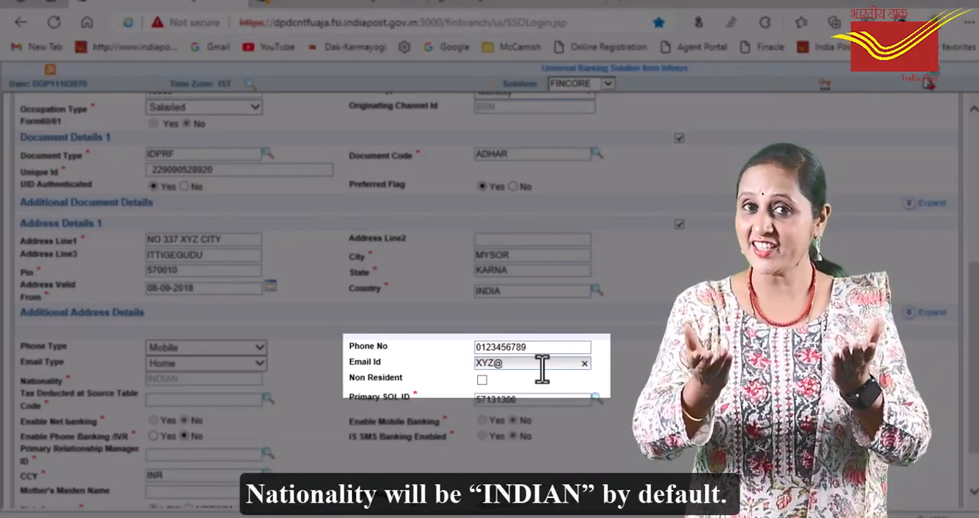
text(GMA)
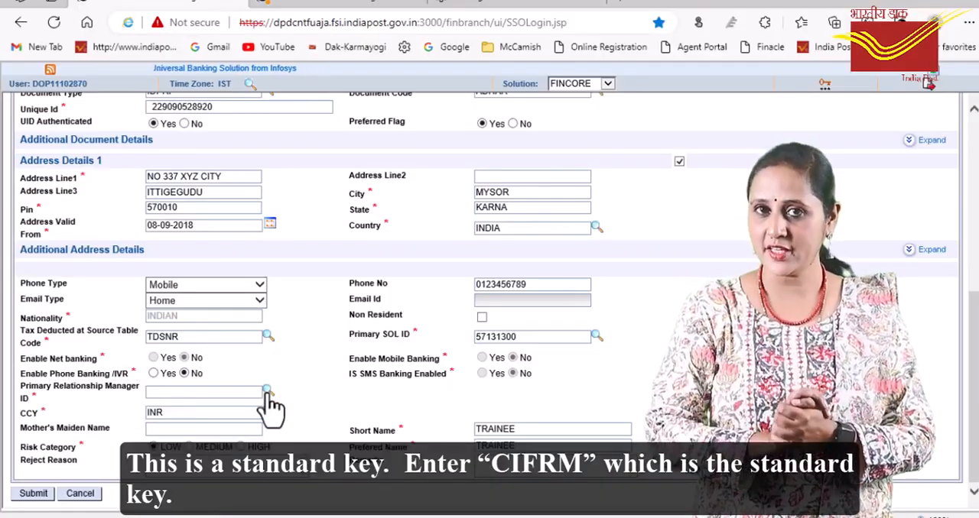
Look up and select CIFRM as the primary relationship manager ID, and fill in the mother's maiden name
click(267, 390)
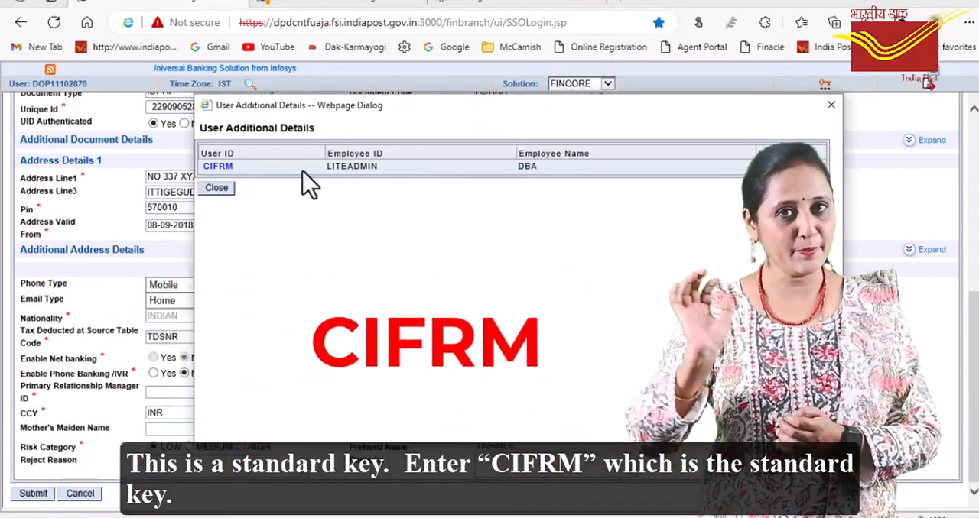
click(218, 166)
click(253, 429)
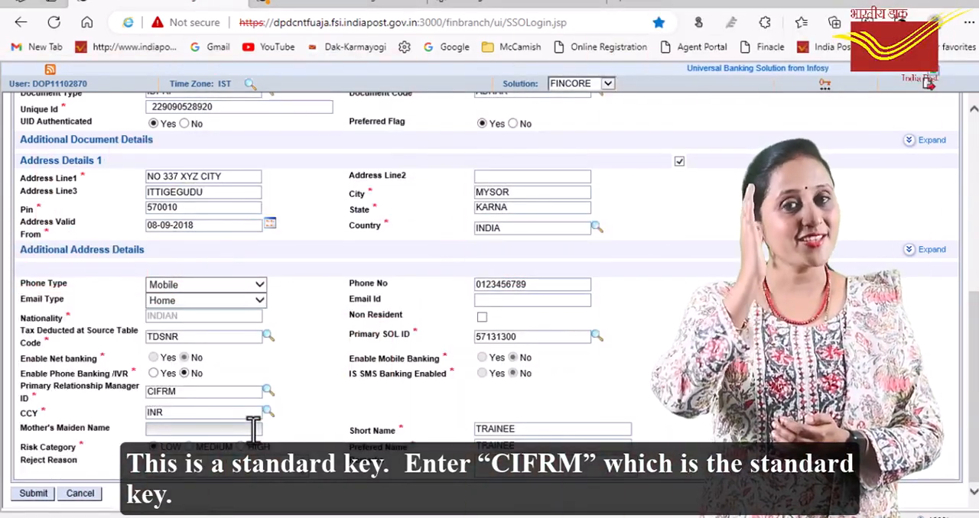
text(MOTHER NAME)
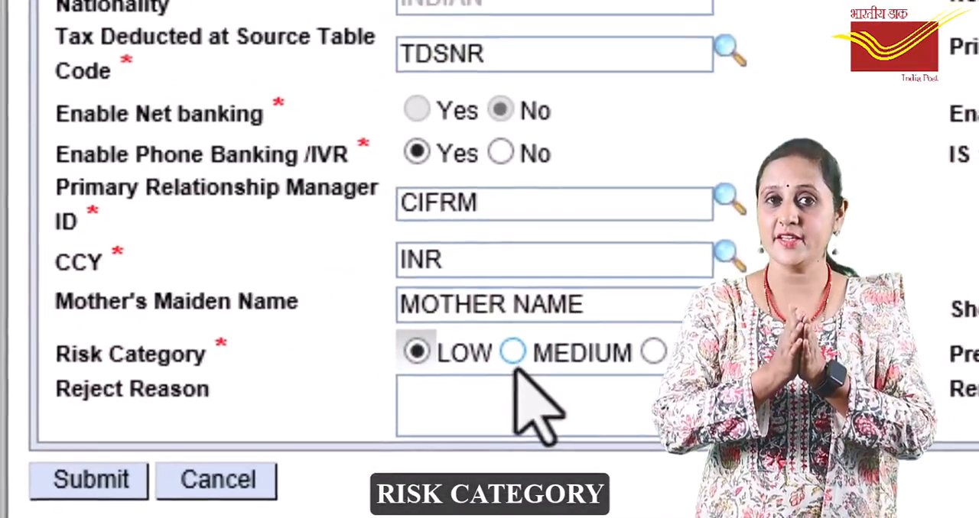
Submit the completed retail customer record
click(330, 425)
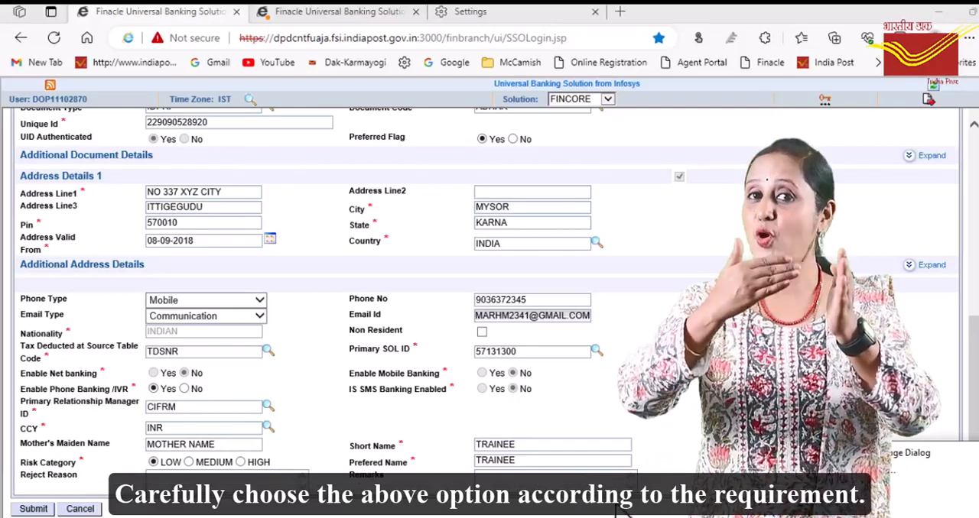
click(37, 506)
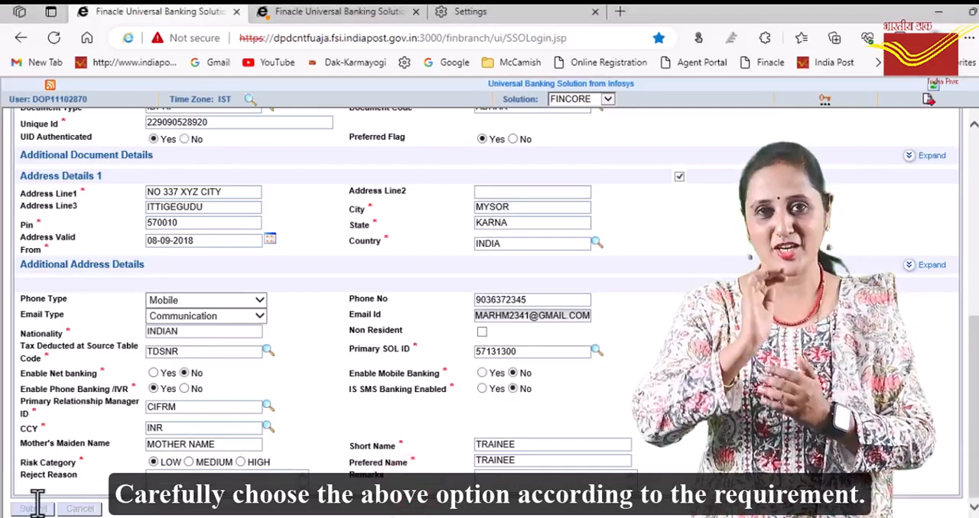